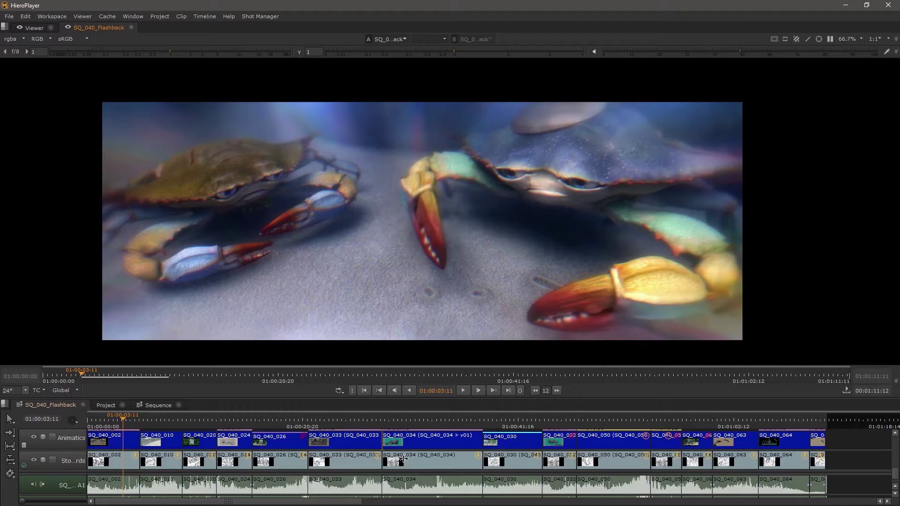
Select the storyboard clips from SQ_040_030 onward, check the Project bins, then return to SQ_040_Flashback.
left_click_drag(859, 454, 187, 426)
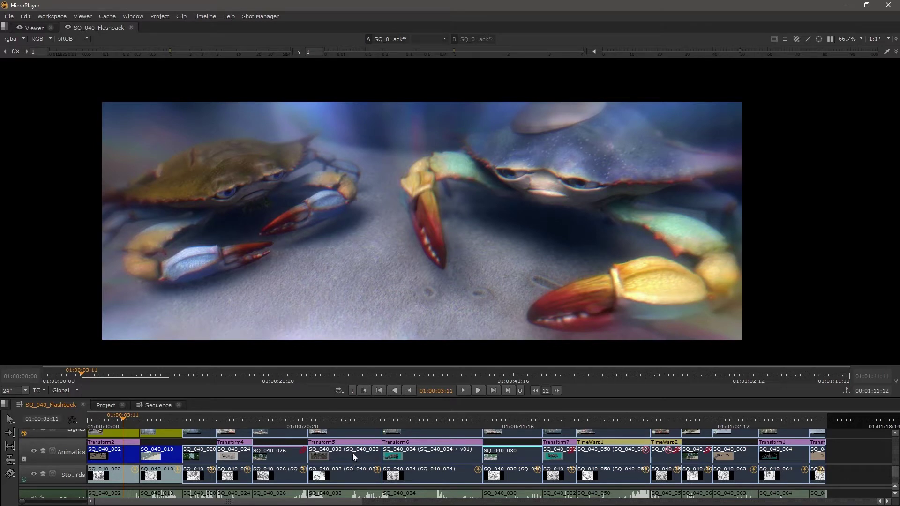
left_click(103, 405)
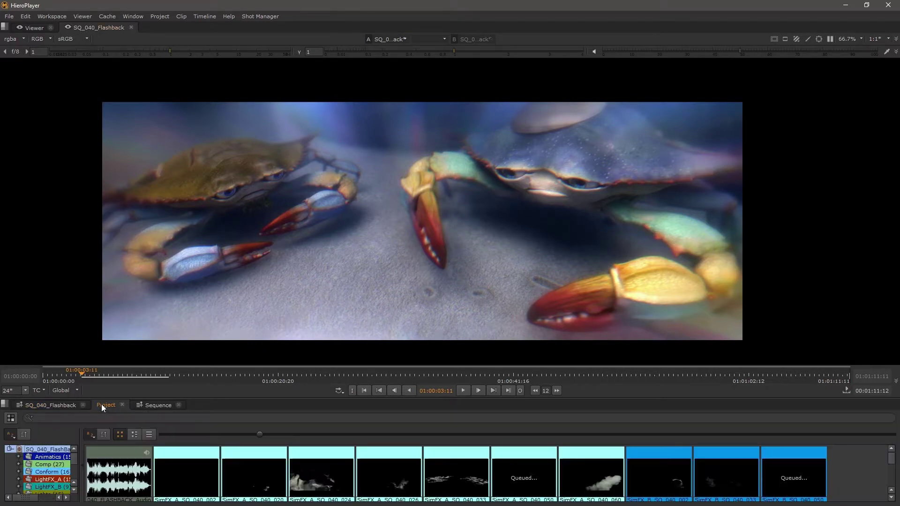
left_click(52, 404)
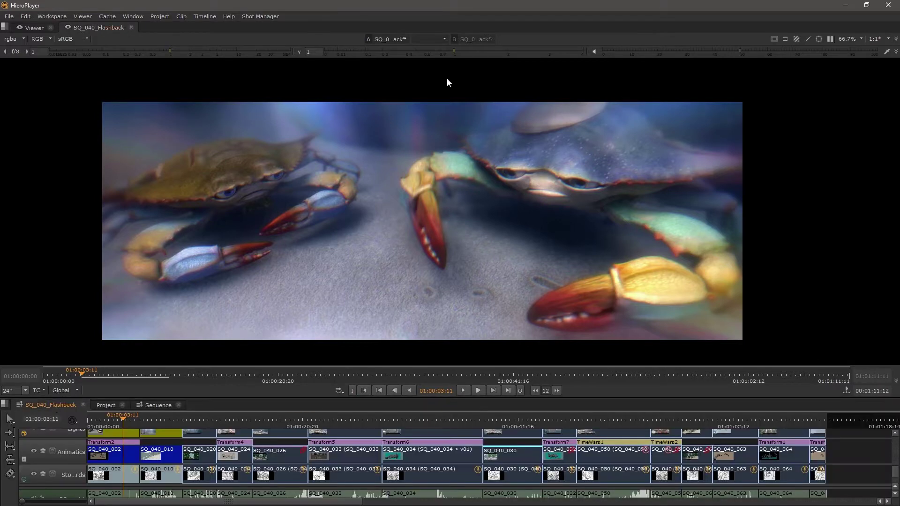
Scroll up through the Sim_FX_B, SimFX_A and Particles tracks of the sequence.
scroll(468, 442, "up", 2)
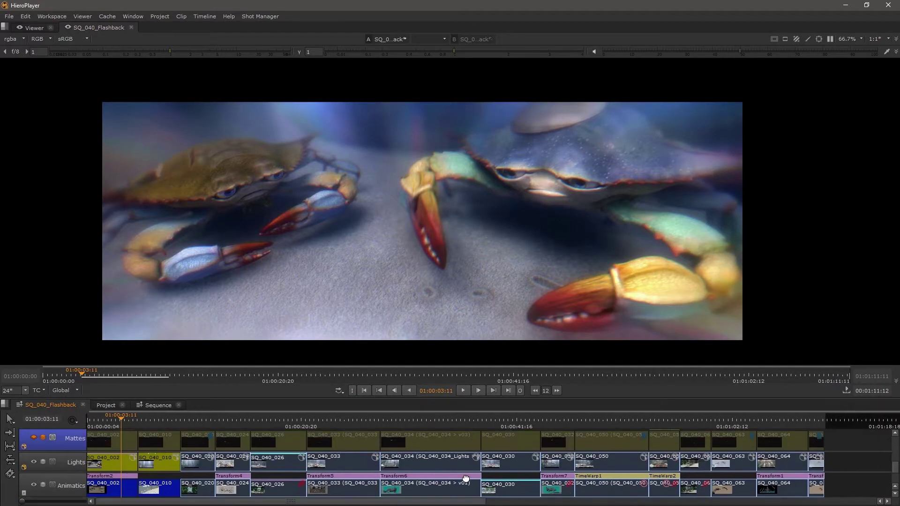
scroll(469, 464, "up", 1)
scroll(488, 461, "up", 2)
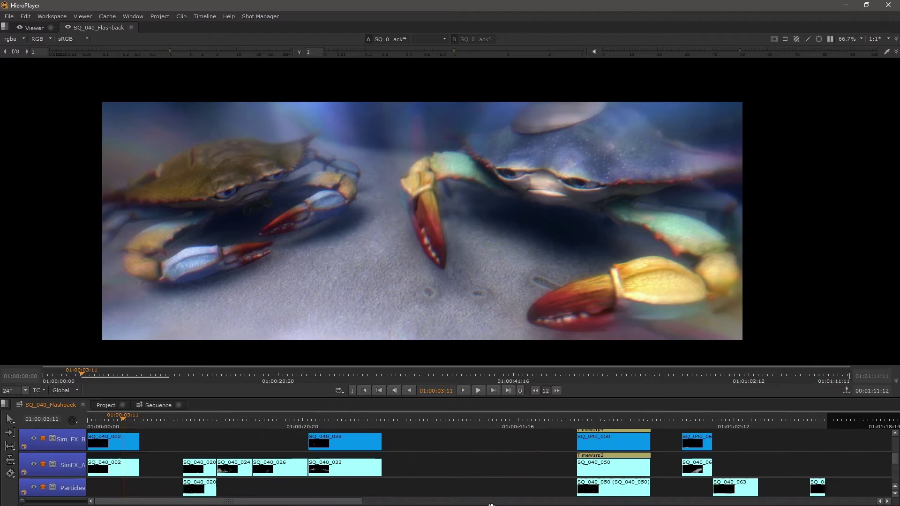
scroll(500, 450, "up", 2)
scroll(508, 446, "down", 2)
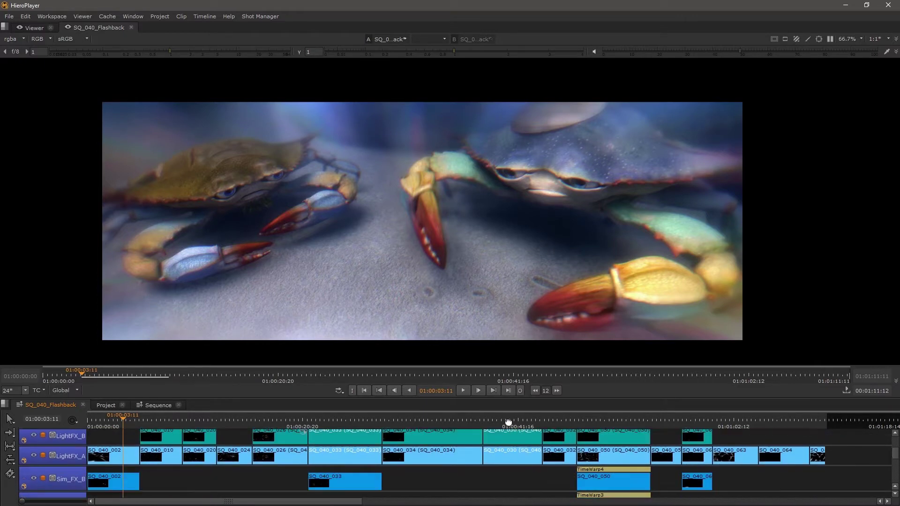
Look at the File menu's Save As Player Project... command, then dismiss the menu without saving.
left_click(8, 17)
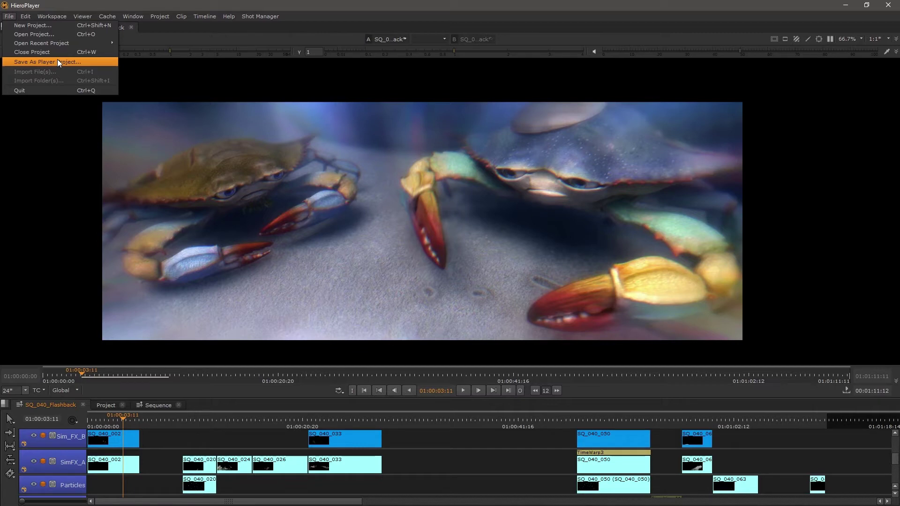
left_click(409, 167)
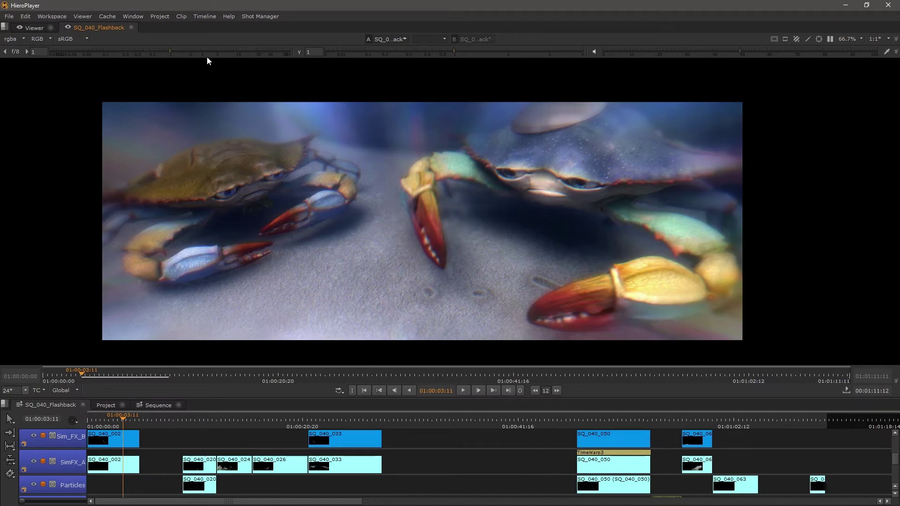
Create a new SQ_040_Flashback sequence of crab comp shots via Shot Manager > Import From Spreadsheet.
left_click(259, 17)
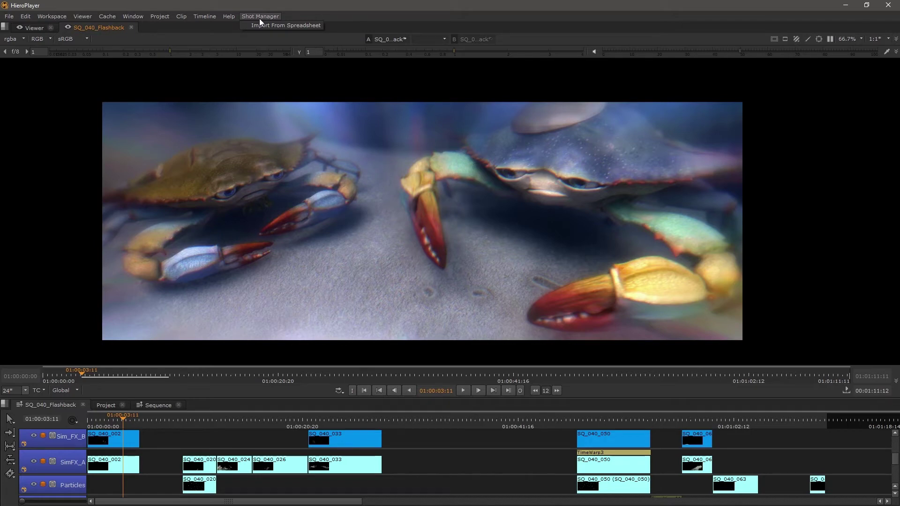
left_click(263, 21)
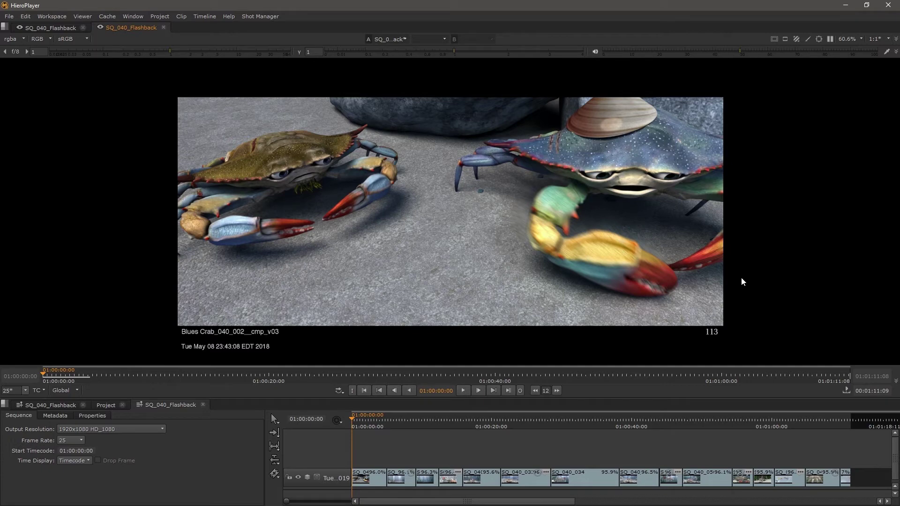
Widen the timeline area and play the imported crab sequence through, then stop.
scroll(414, 446, "up", 2)
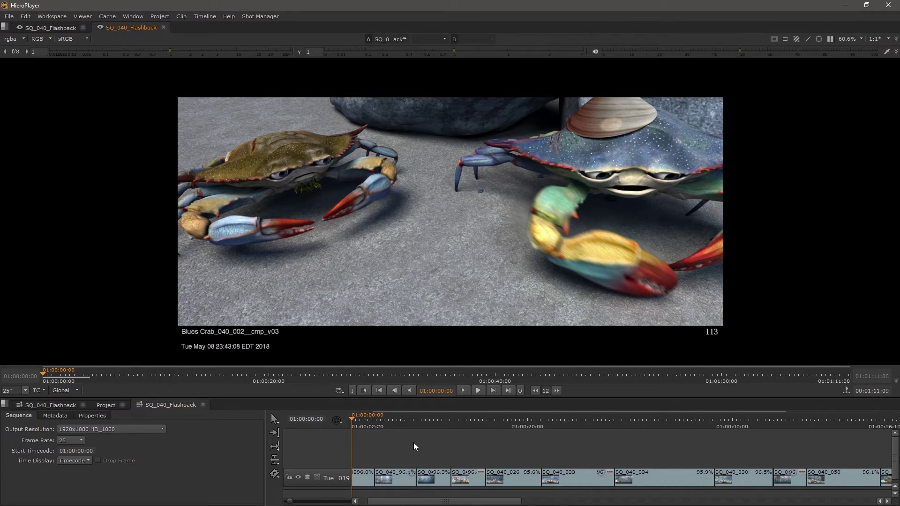
scroll(414, 446, "down", 2)
scroll(499, 446, "down", 2)
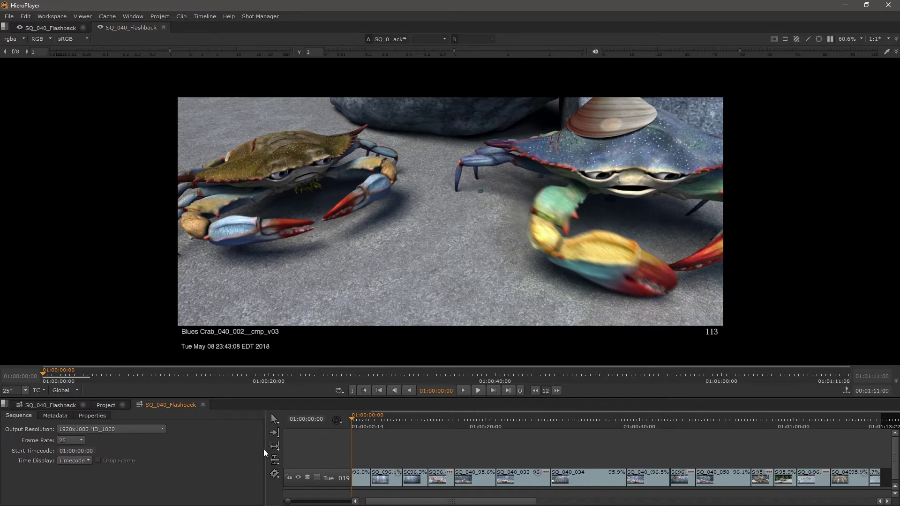
left_click_drag(264, 453, 139, 452)
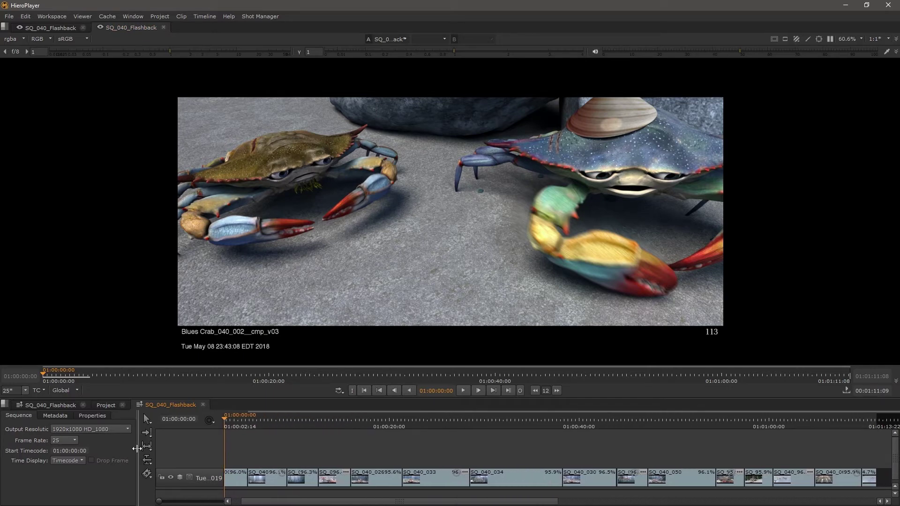
left_click(462, 392)
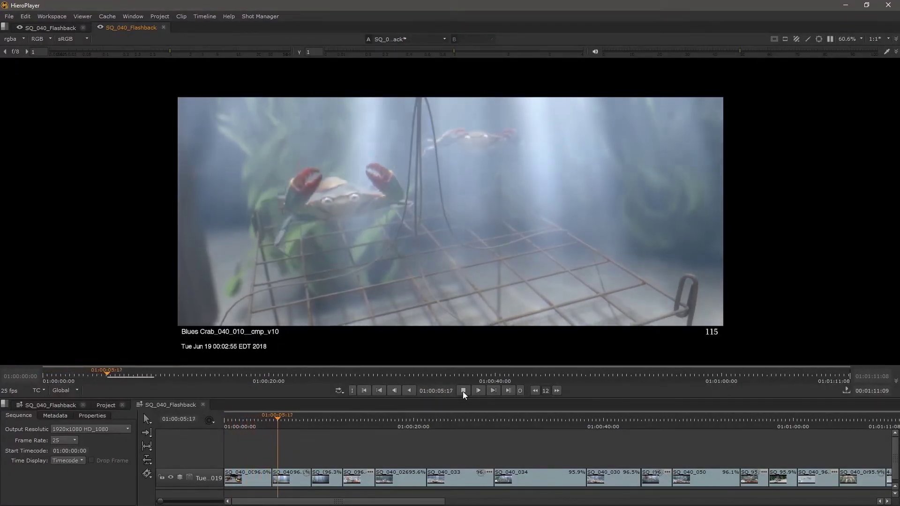
left_click(462, 392)
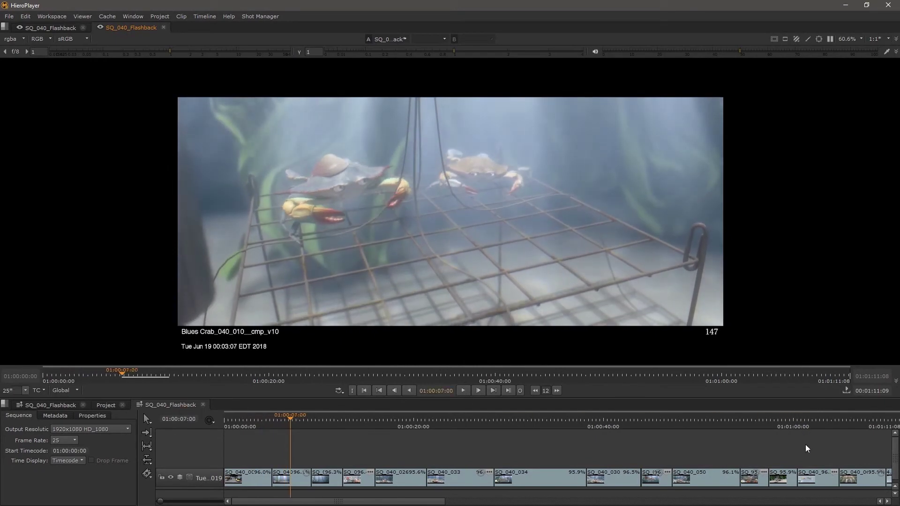
Move the playhead to shot SQ_040_064 at 01:01:07:14 and zoom the viewer on it.
left_click_drag(806, 449, 411, 466)
left_click(478, 423)
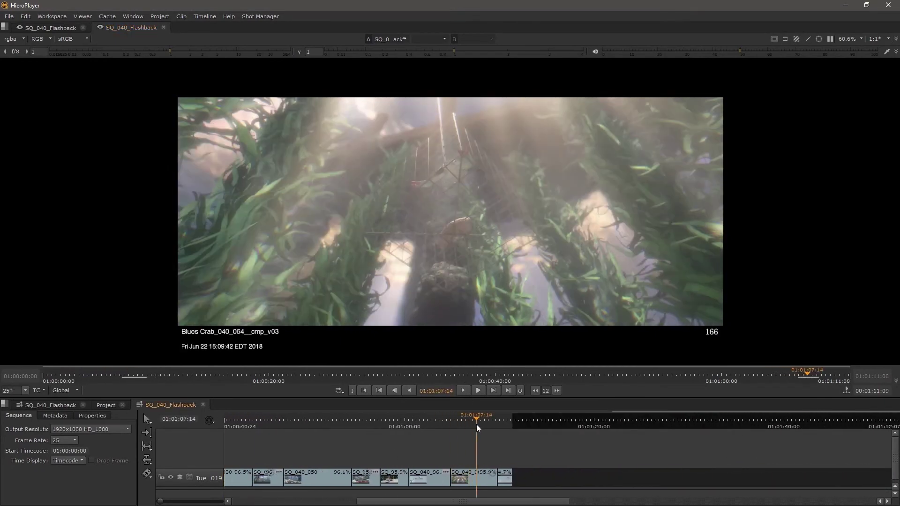
scroll(460, 458, "up", 2)
scroll(548, 215, "up", 1)
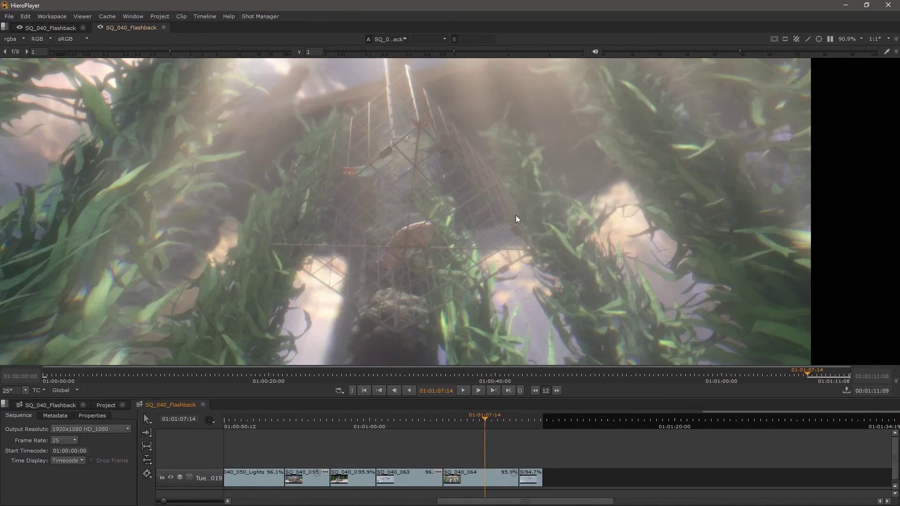
scroll(559, 240, "down", 1)
scroll(529, 234, "up", 1)
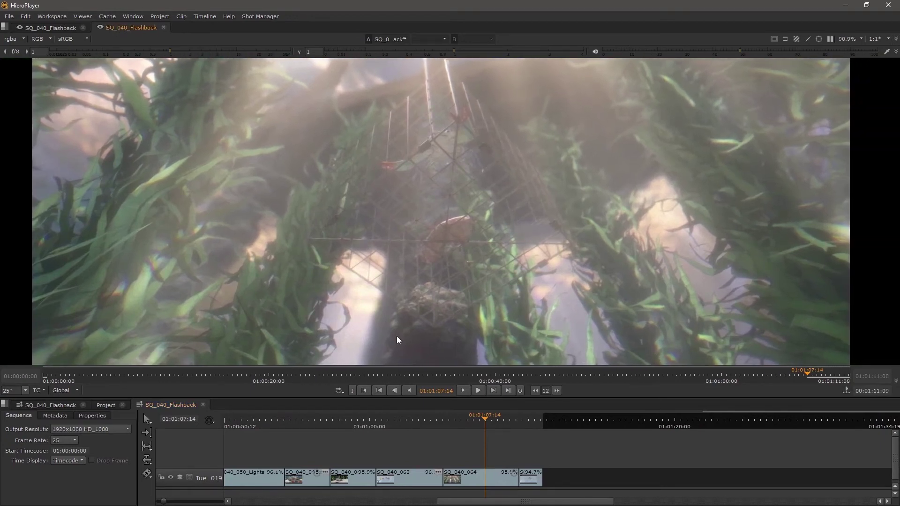
Scan clip SQ_040_064 for versions and accept the three new versions found.
right_click(464, 477)
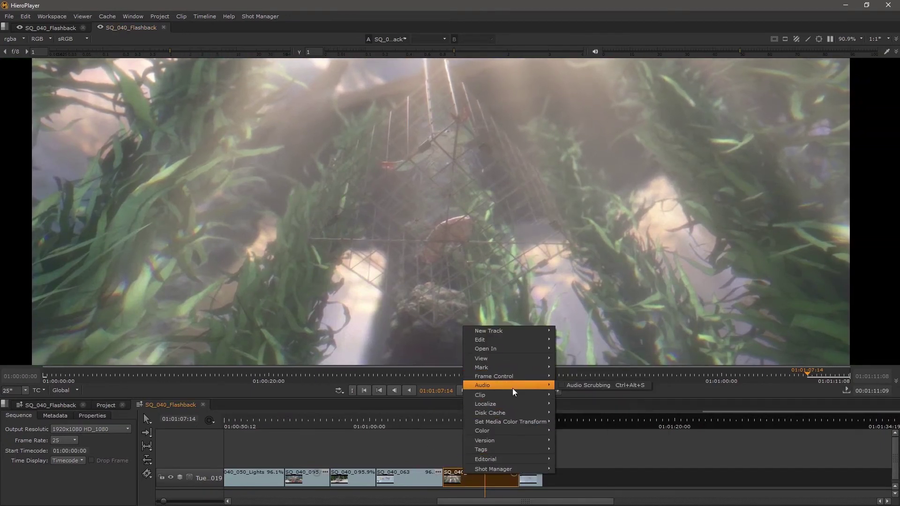
mouse_move(520, 443)
left_click(586, 440)
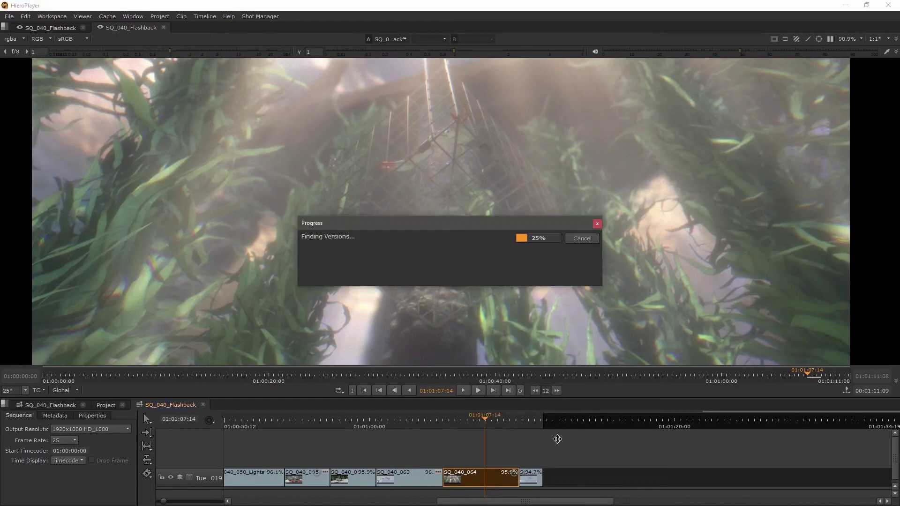
left_click(450, 259)
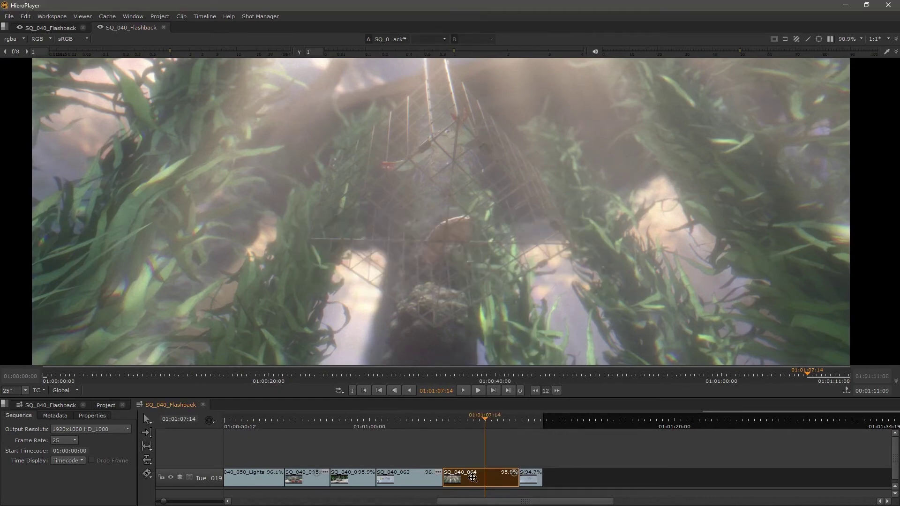
Step SQ_040_064 to another version and check its list of available versions.
key("alt+Up")
left_click(472, 478, "alt")
left_click(474, 481)
mouse_move(483, 420)
left_mouse_down()
mouse_move(456, 420)
mouse_move(473, 420)
left_mouse_up()
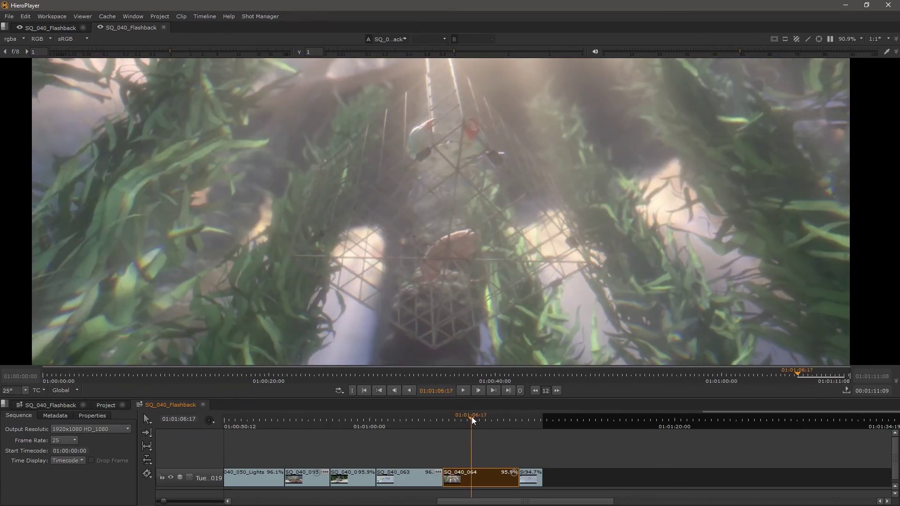
scroll(422, 452, "down", 6)
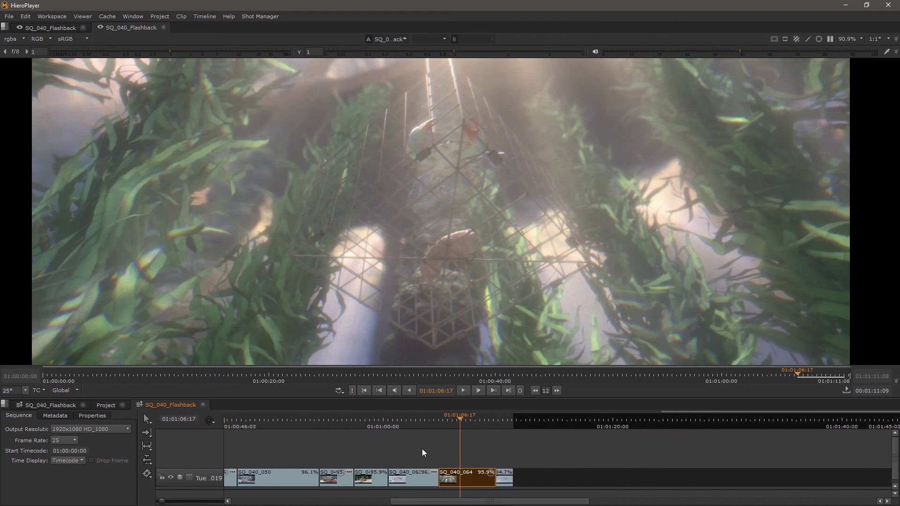